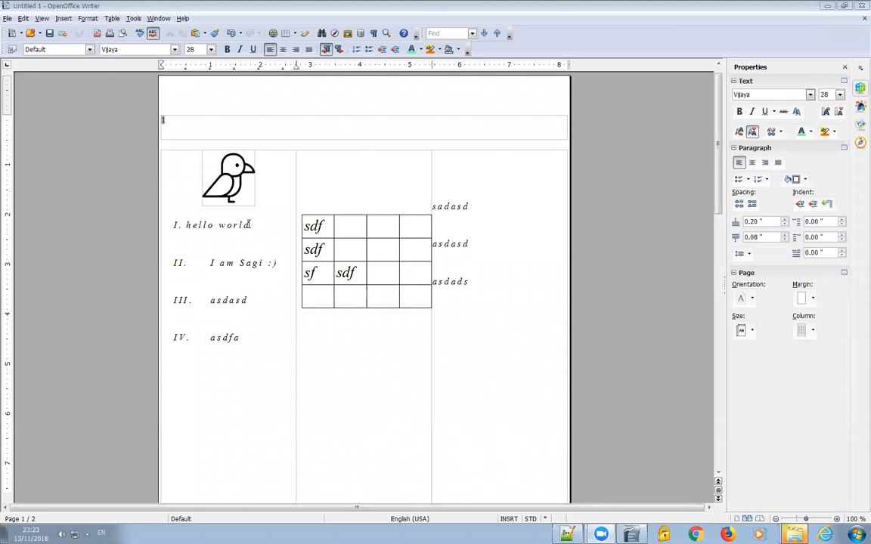
double_click(249, 262)
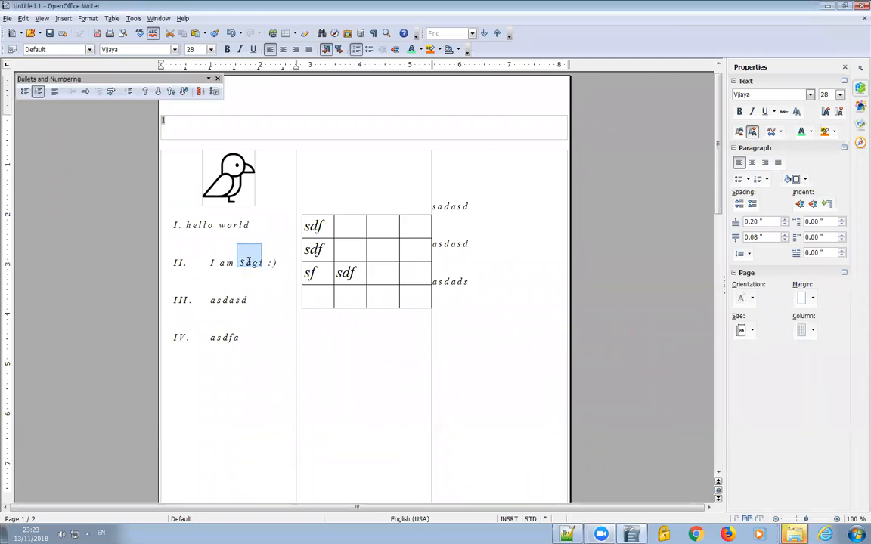
right_click(250, 262)
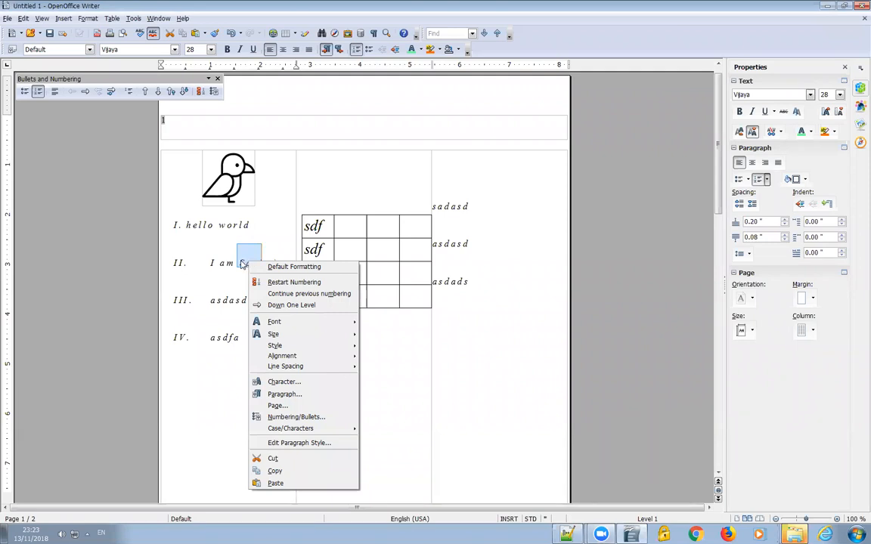
key(Escape)
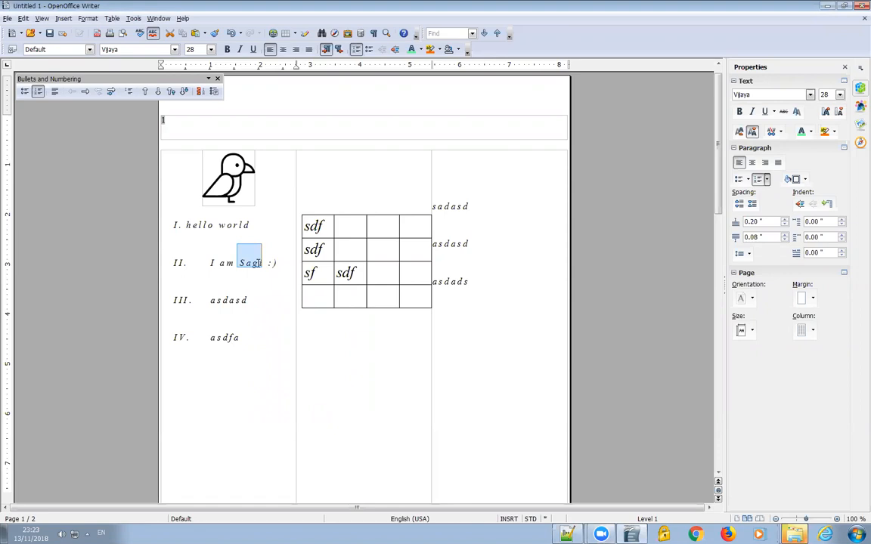
click(274, 34)
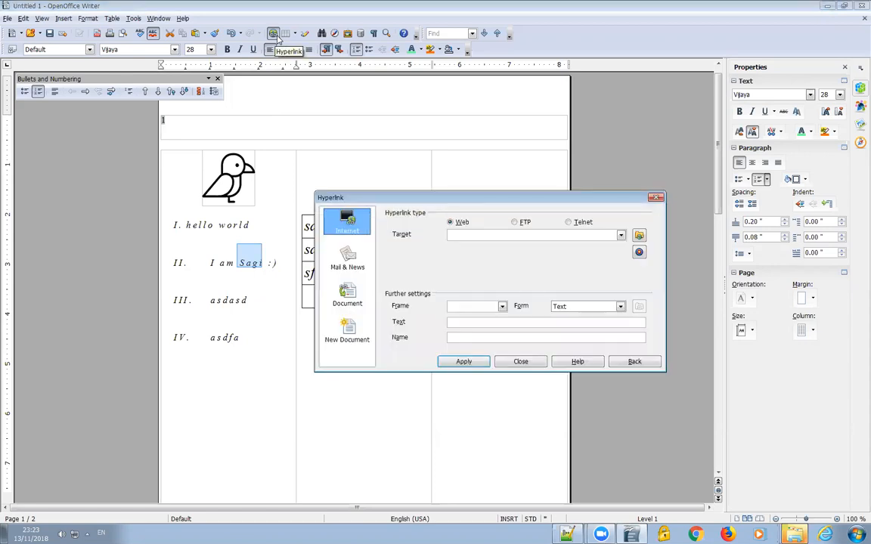
double_click(457, 324)
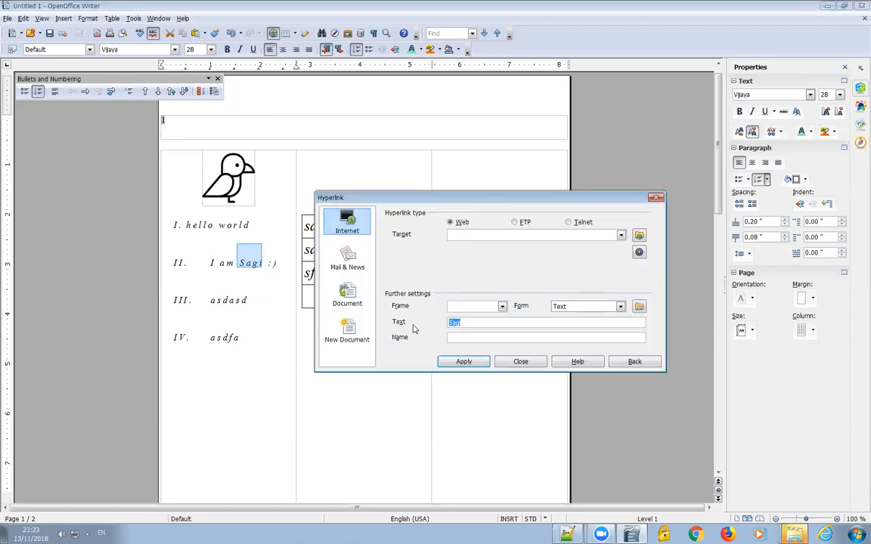
click(472, 236)
text(www.agrostudies.com)
drag(464, 235, 500, 239)
click(511, 273)
click(466, 362)
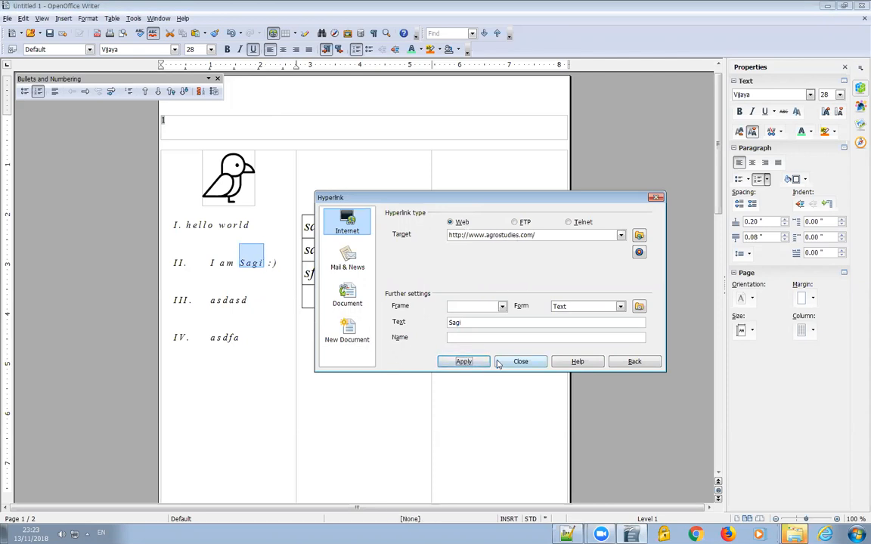
click(507, 361)
click(247, 293)
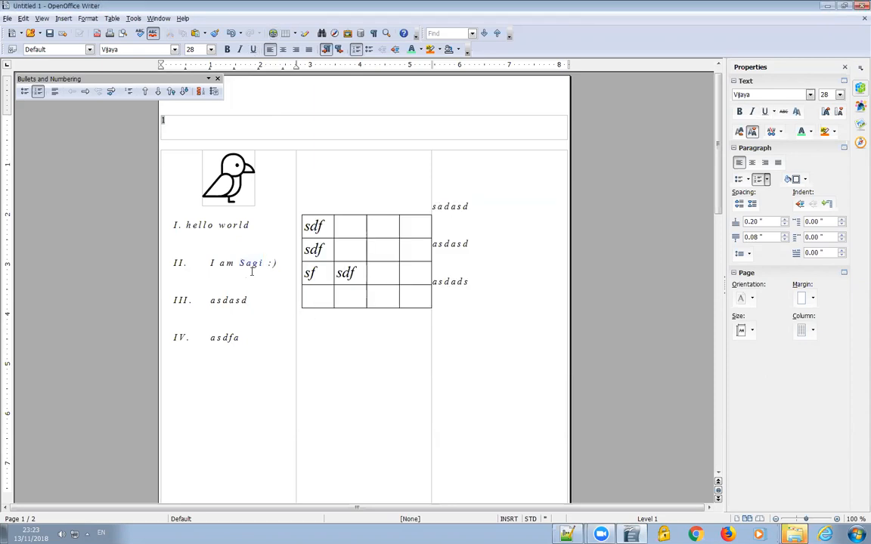
Test the hyperlink in the second list item by opening its website in the browser, and close the page again
click(250, 263)
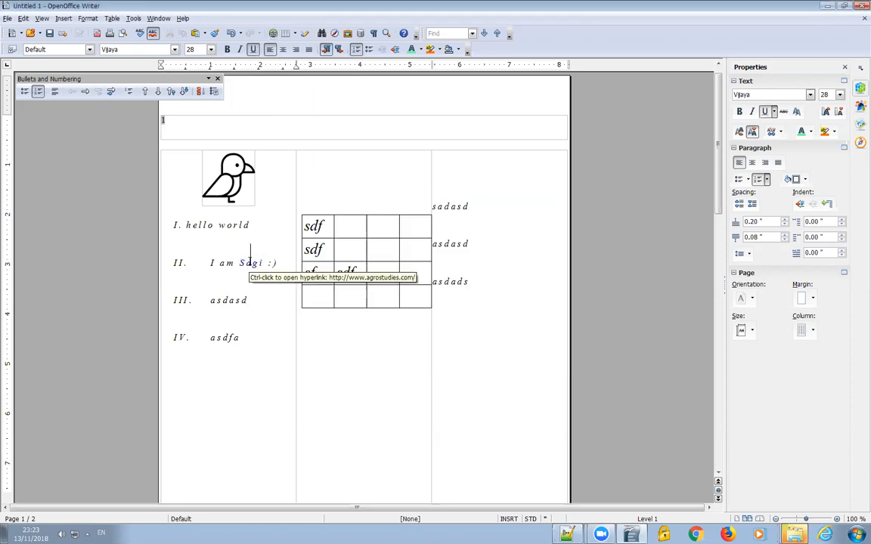
ctrl+click(249, 264)
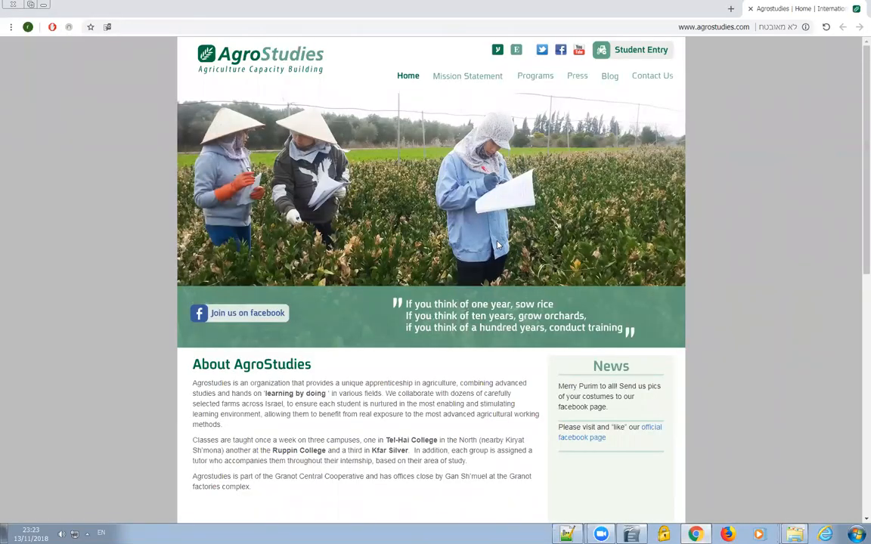
click(750, 9)
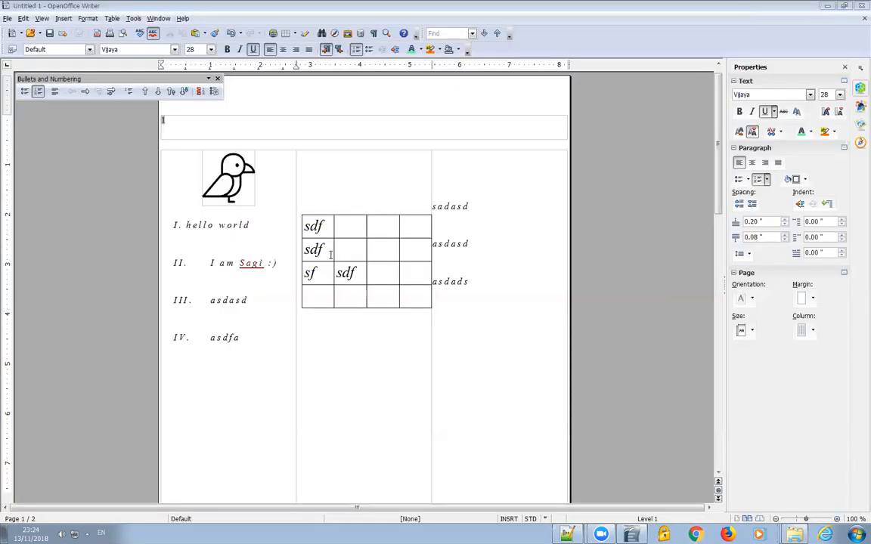
click(250, 255)
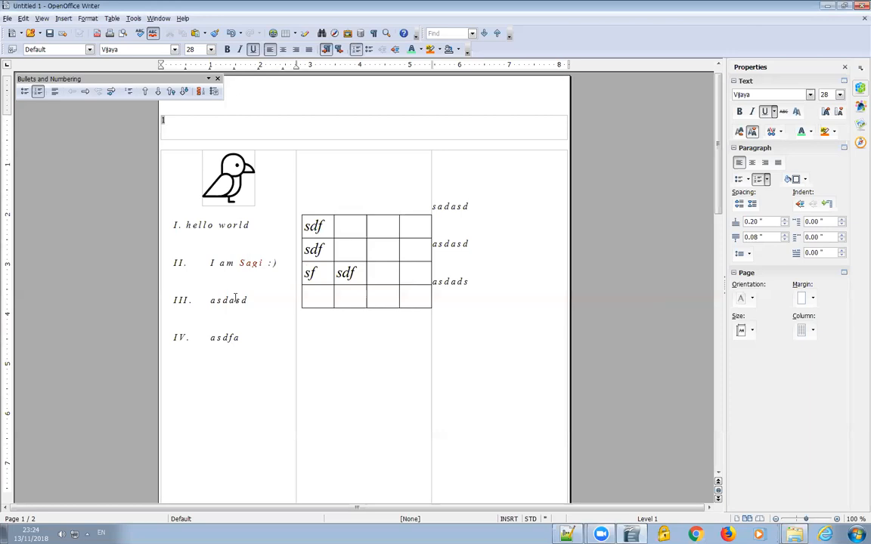
Undo the recent edits step by step, including the hyperlink in the second list item and earlier web address text
key(ctrl+z)
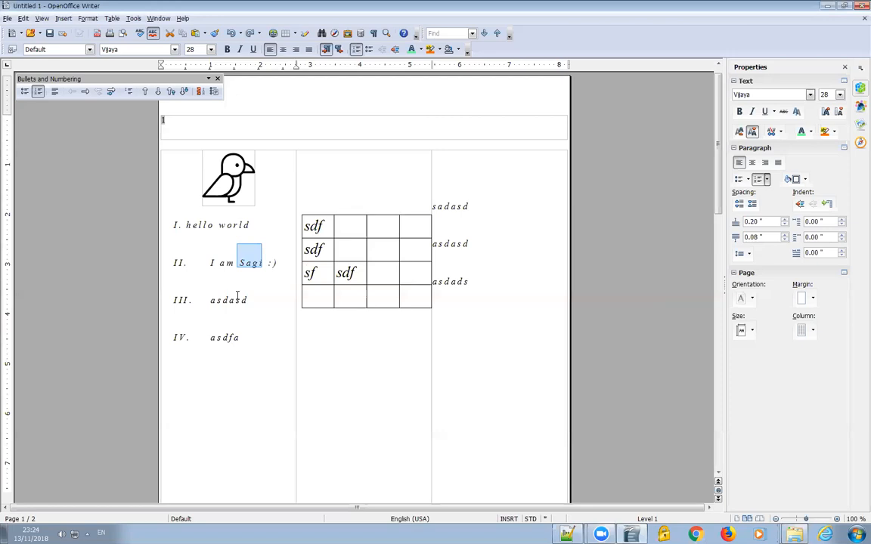
key(ctrl+z)
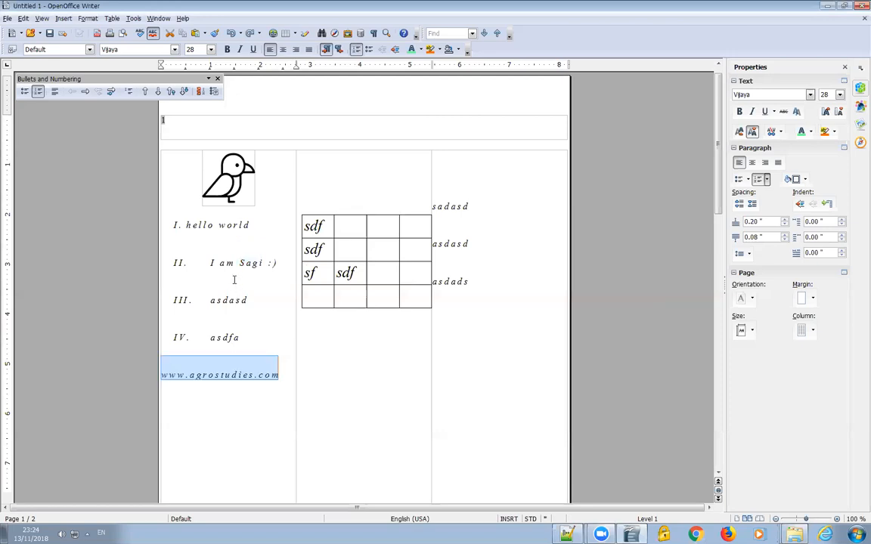
key(ctrl+z)
key(ctrl+z)
key(ctrl+z)
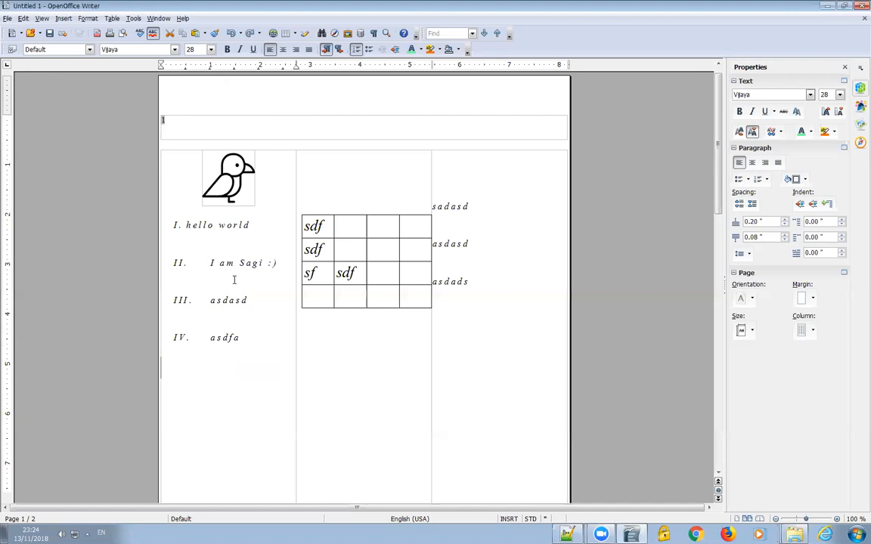
key(ctrl+z)
key(ctrl+z)
key(ctrl+z)
key(ctrl+z)
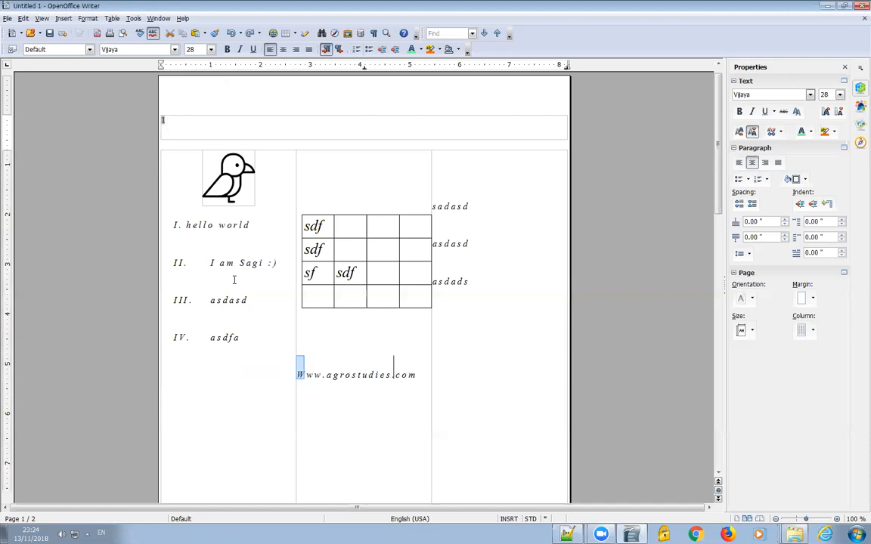
key(ctrl+z)
key(ctrl+z)
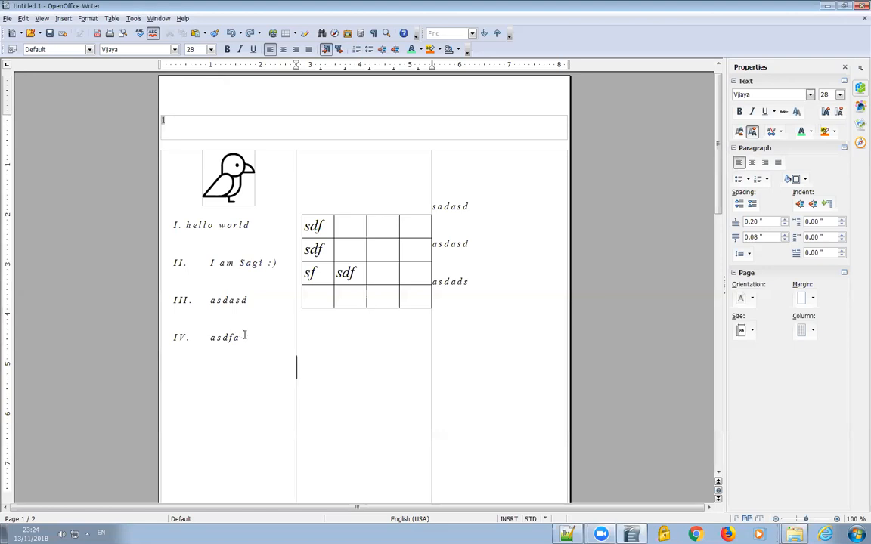
Restore the undone edits up to the hyperlink on the name in the second list item
text(www.agrostudies.com)
key(BackSpace)
key(BackSpace)
key(BackSpace)
key(BackSpace)
key(BackSpace)
key(BackSpace)
key(BackSpace)
key(BackSpace)
key(BackSpace)
key(BackSpace)
key(BackSpace)
key(BackSpace)
key(BackSpace)
key(BackSpace)
key(BackSpace)
key(BackSpace)
key(BackSpace)
key(BackSpace)
key(BackSpace)
key(BackSpace)
text(www.openlm.com)
key(ctrl+z)
key(ctrl+z)
key(ctrl+z)
key(ctrl+z)
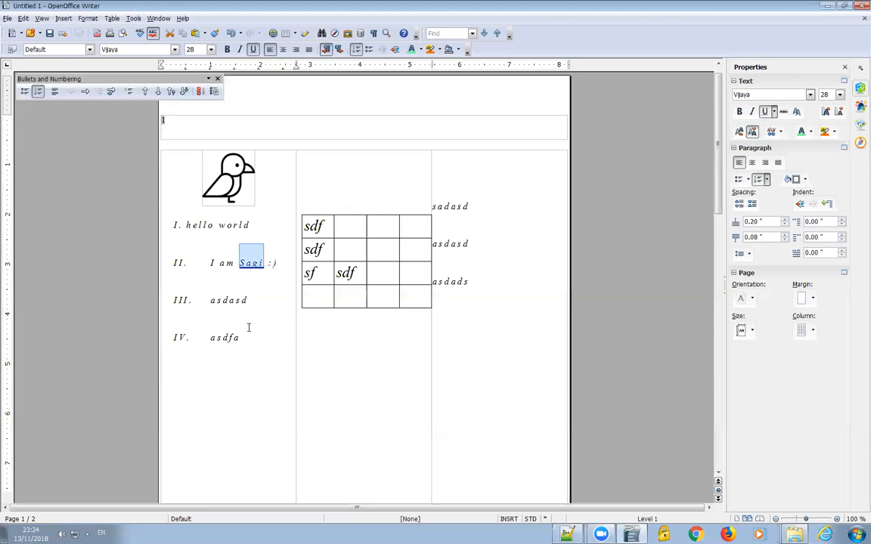
Copy the second list item's text without the smiley and paste it on an empty line below "asdads" in the third column
click(249, 284)
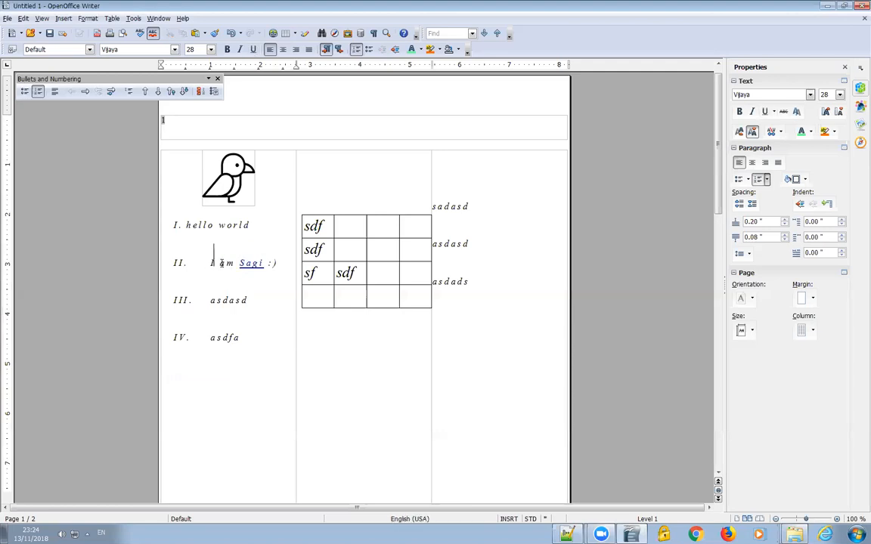
drag(211, 263, 263, 264)
key(ctrl+c)
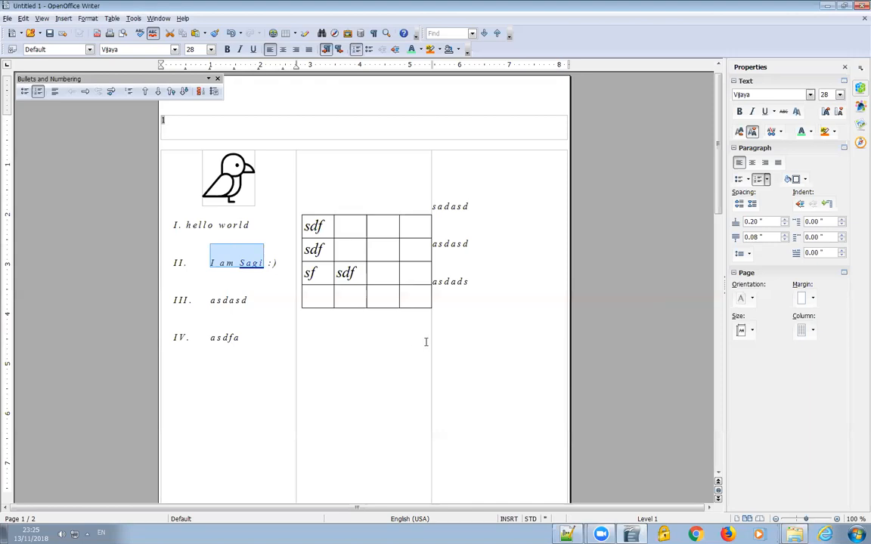
click(467, 336)
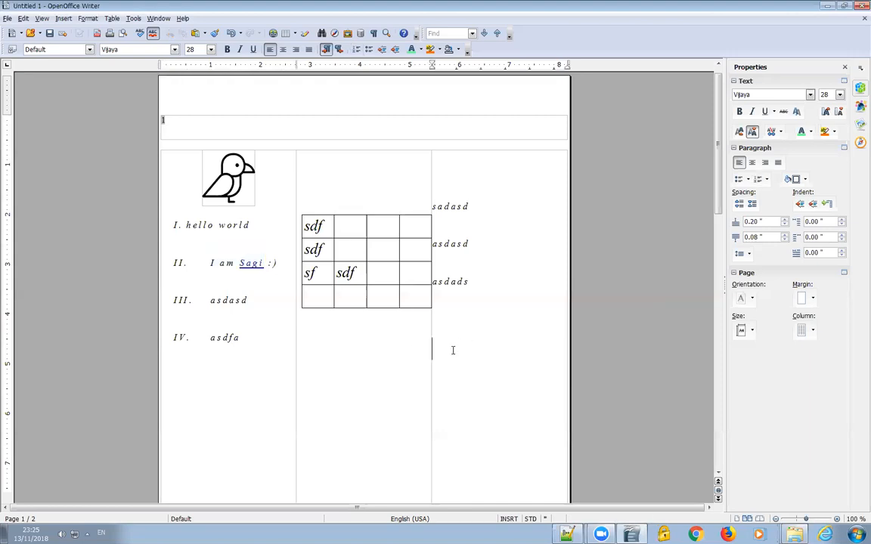
key(ctrl+v)
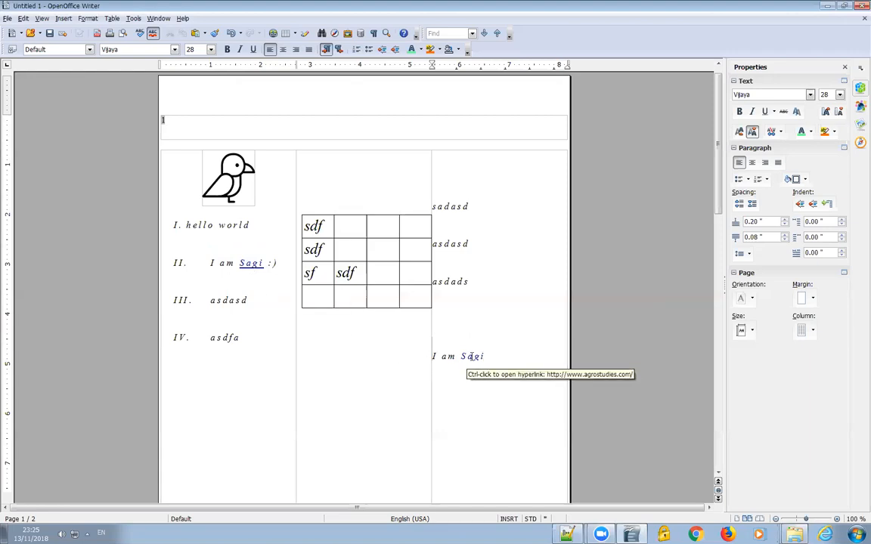
Cut the second list item's text, leaving only the smiley, and paste it two lines below the earlier copy in the third column
drag(212, 263, 264, 265)
key(ctrl+c)
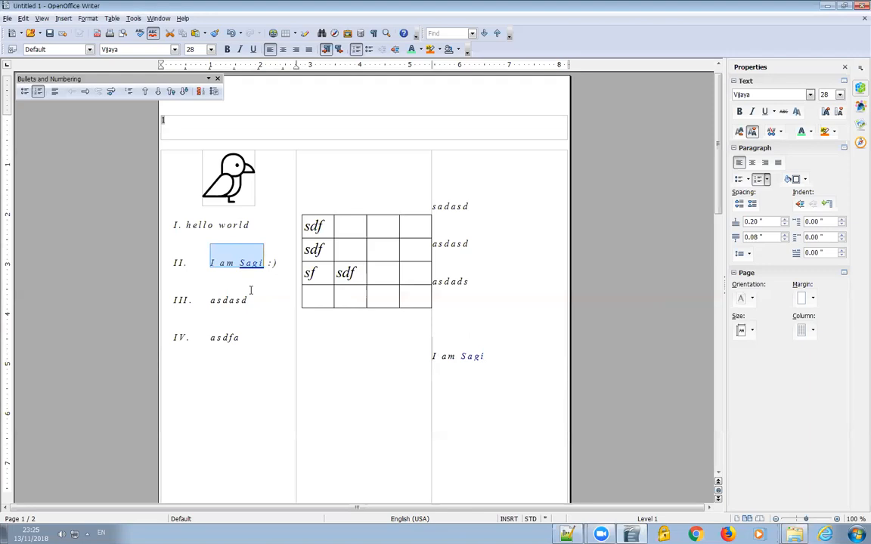
key(Delete)
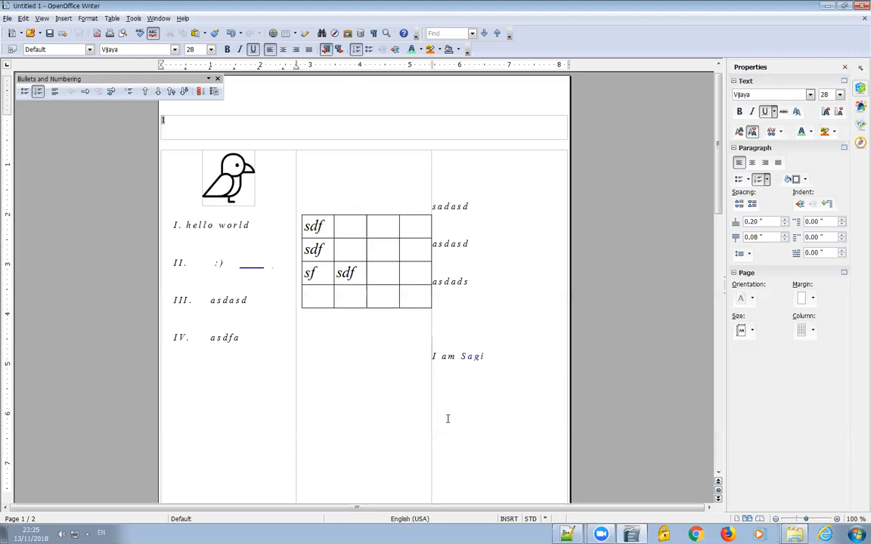
key(ctrl+v)
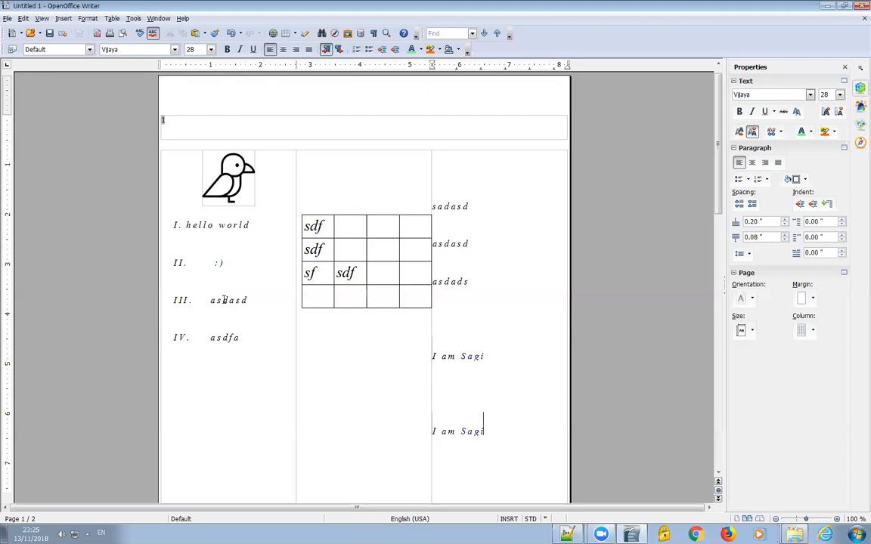
Move "asdasd" from the third list item to the empty line between the two pasted sentences in the third column
double_click(225, 300)
key(ctrl+c)
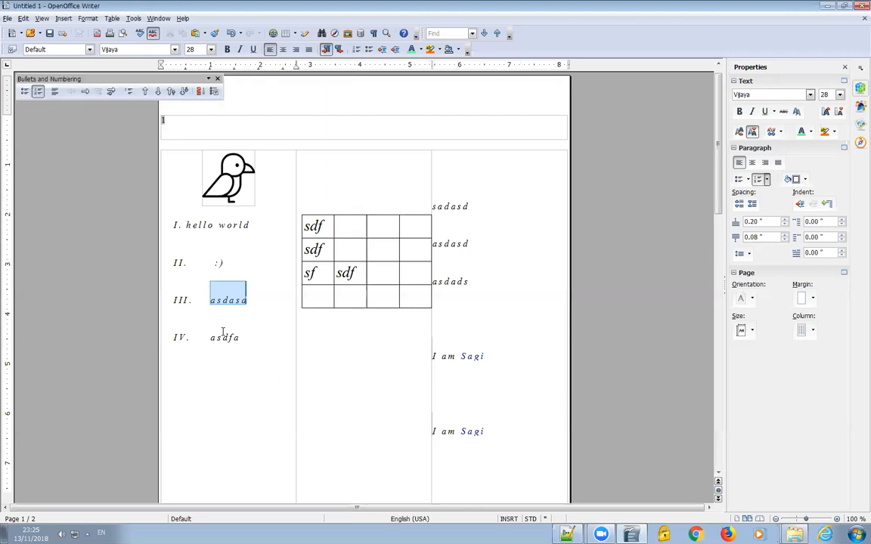
key(BackSpace)
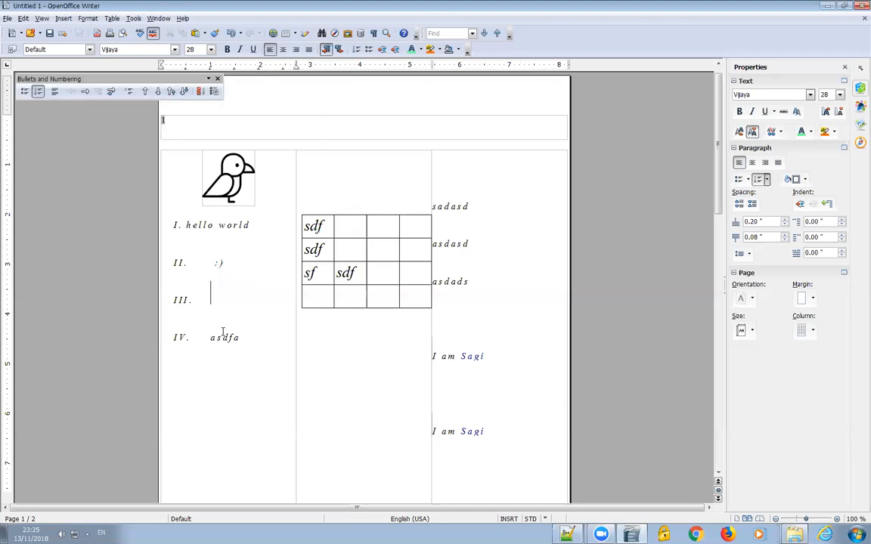
click(443, 390)
key(ctrl+v)
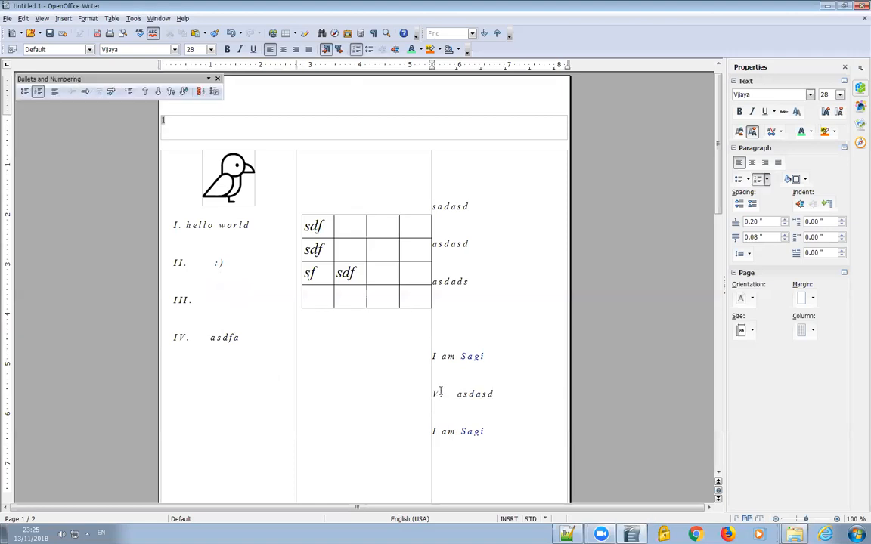
Make "hello world" in the first list item bold, and remove the bold formatting again
drag(186, 225, 249, 225)
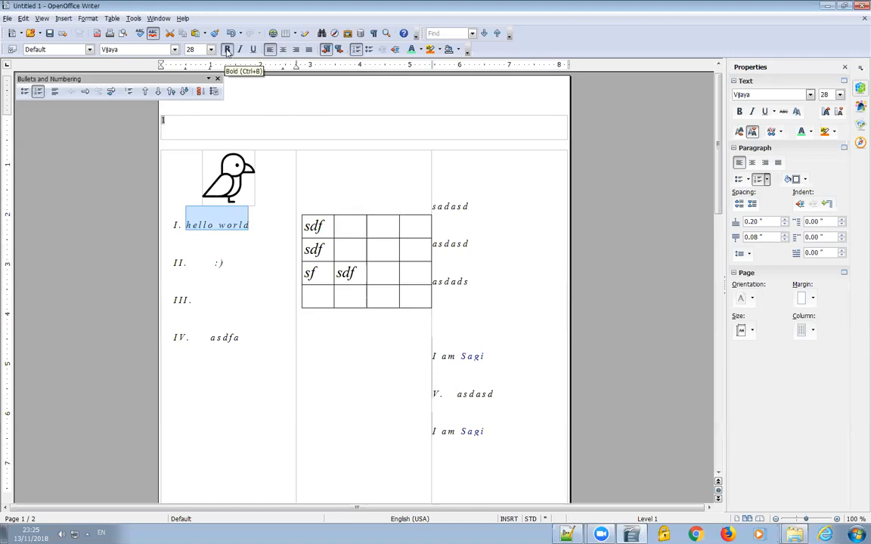
key(ctrl+b)
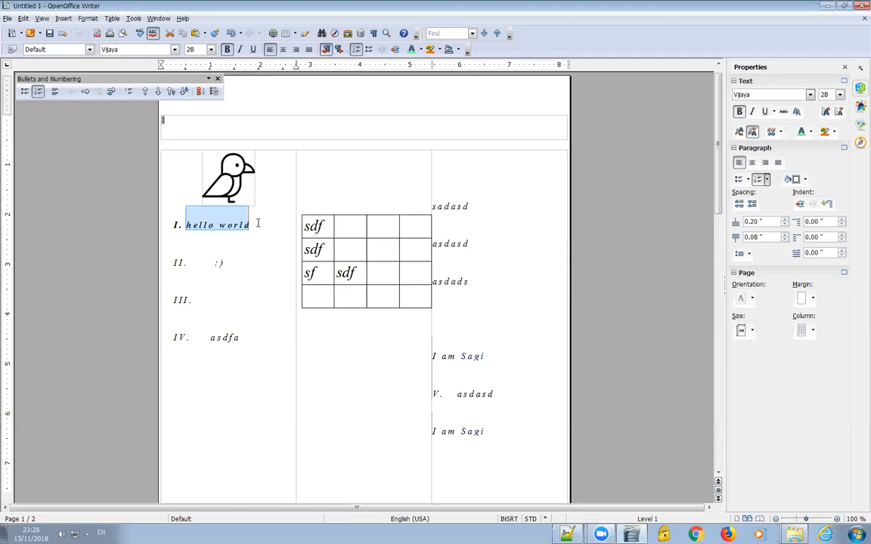
key(ctrl+b)
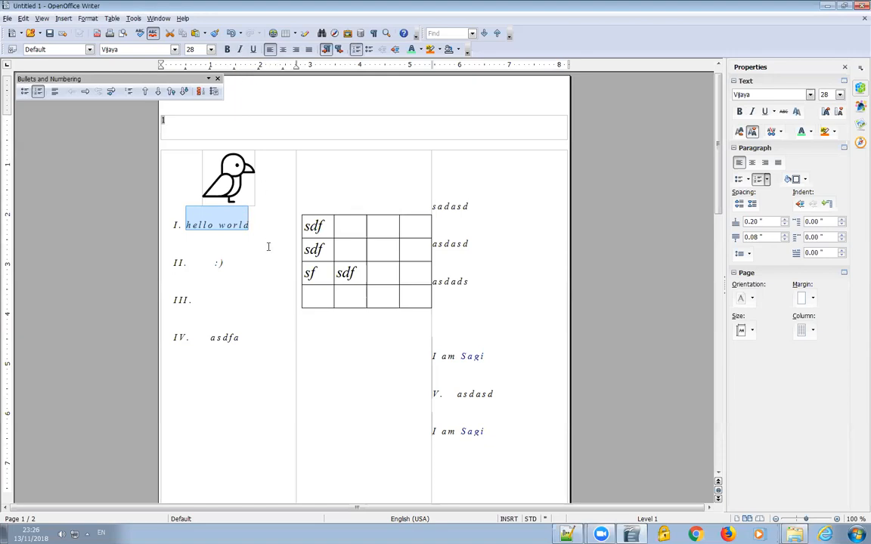
Toggle italic formatting on and off repeatedly for "hello world" in the first list item
key(ctrl+i)
key(ctrl+i)
key(ctrl+i)
key(ctrl+i)
key(ctrl+i)
key(ctrl+i)
key(ctrl+i)
key(ctrl+i)
Toggle underlining on and off repeatedly for "hello world" in the first list item
key(ctrl+u)
key(ctrl+u)
key(ctrl+u)
key(ctrl+u)
key(ctrl+u)
key(ctrl+u)
key(ctrl+u)
key(ctrl+u)
key(ctrl+u)
key(ctrl+u)
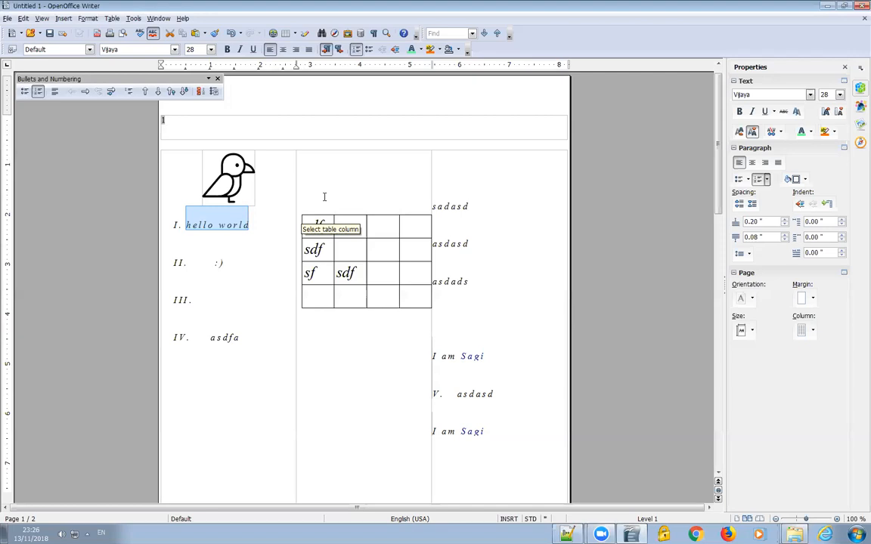
Set a 2.50 pt black border line on all four sides of the page in the default page style
click(844, 273)
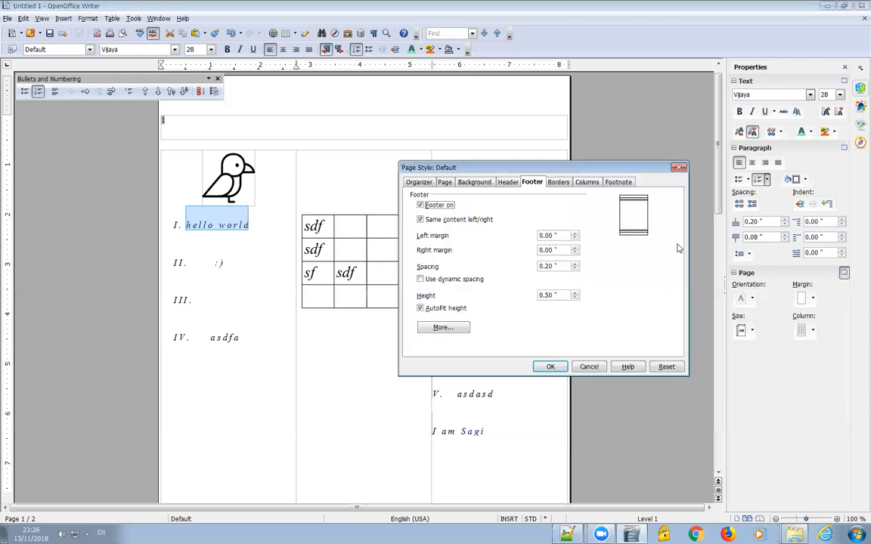
click(557, 183)
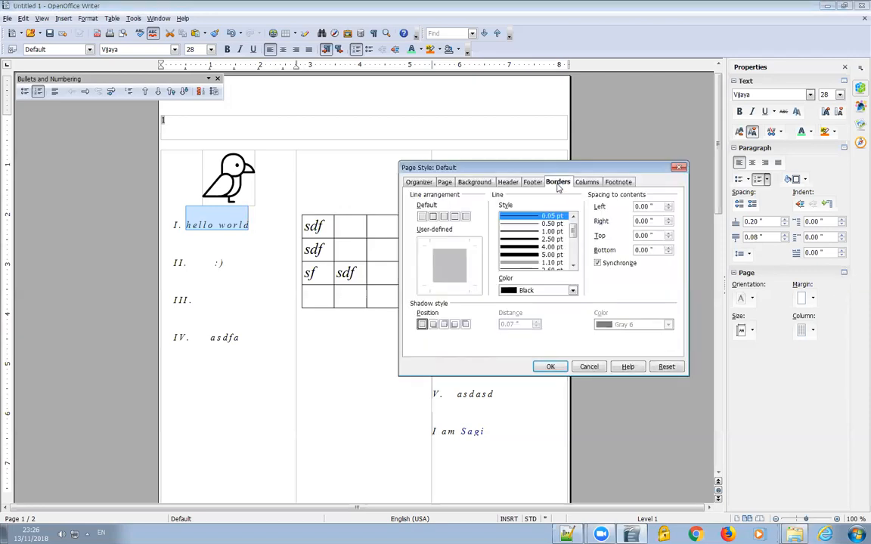
click(532, 233)
click(529, 240)
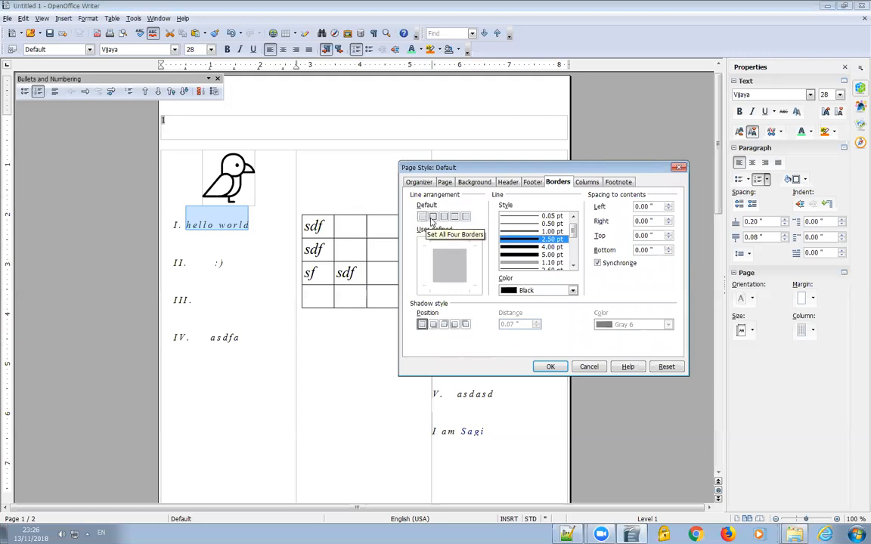
click(433, 218)
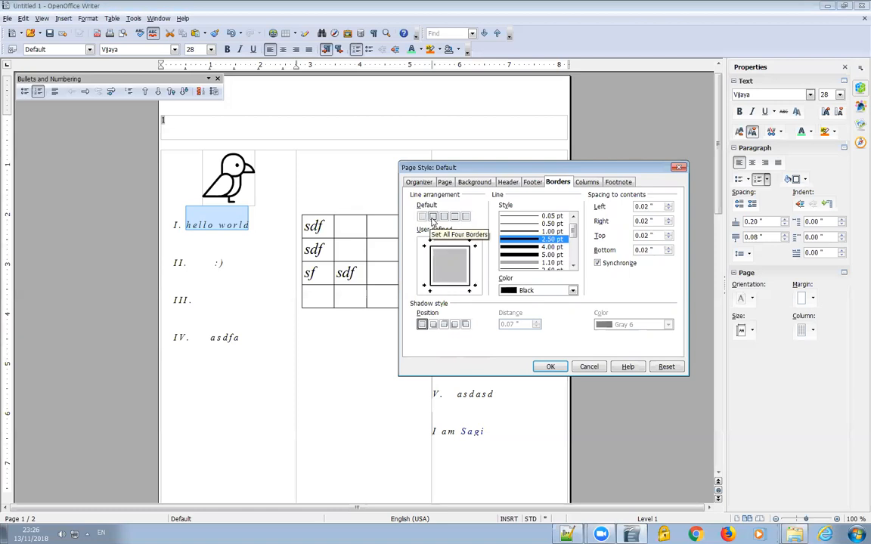
Try the left-and-right, top-and-bottom and left-only page border arrangements, and apply the page style with no borders
click(445, 217)
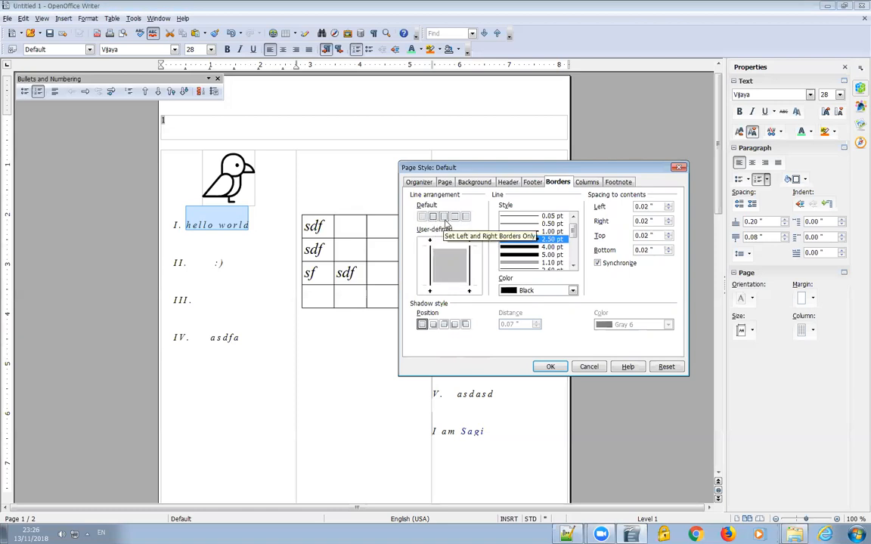
click(455, 218)
click(466, 218)
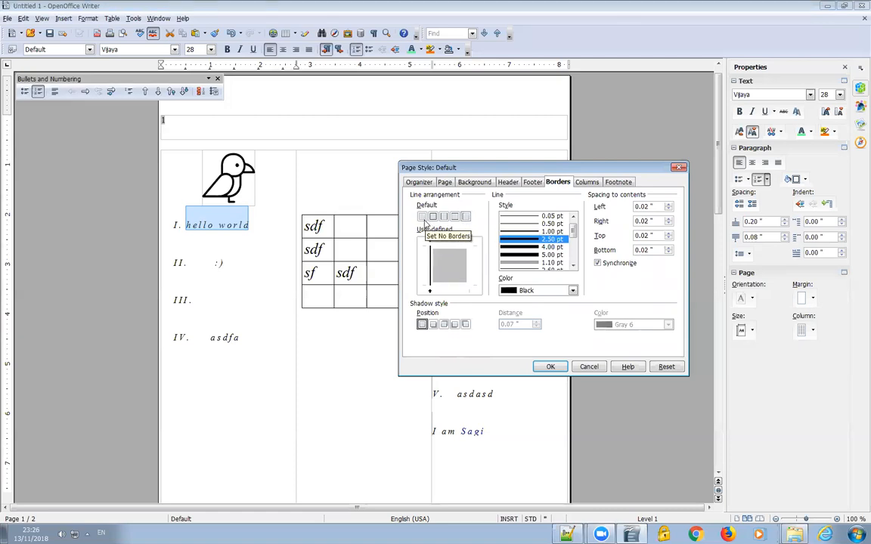
click(424, 219)
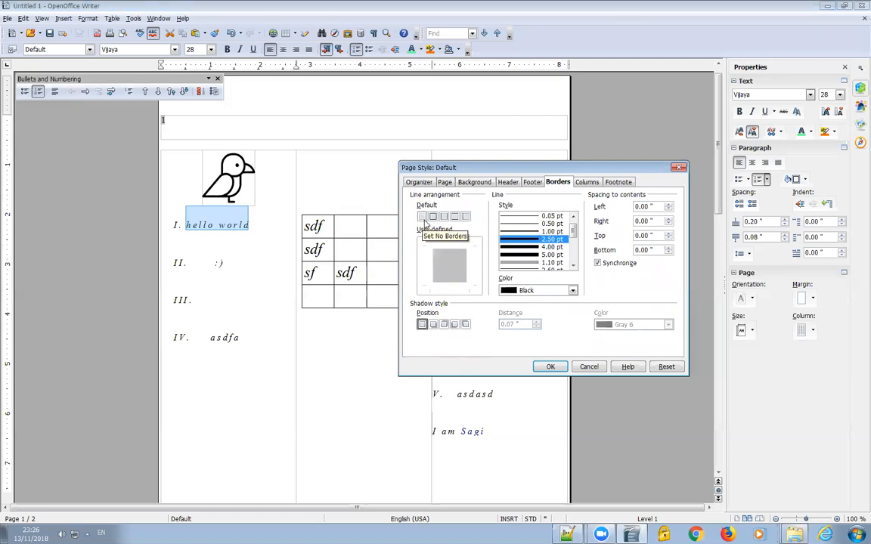
click(550, 366)
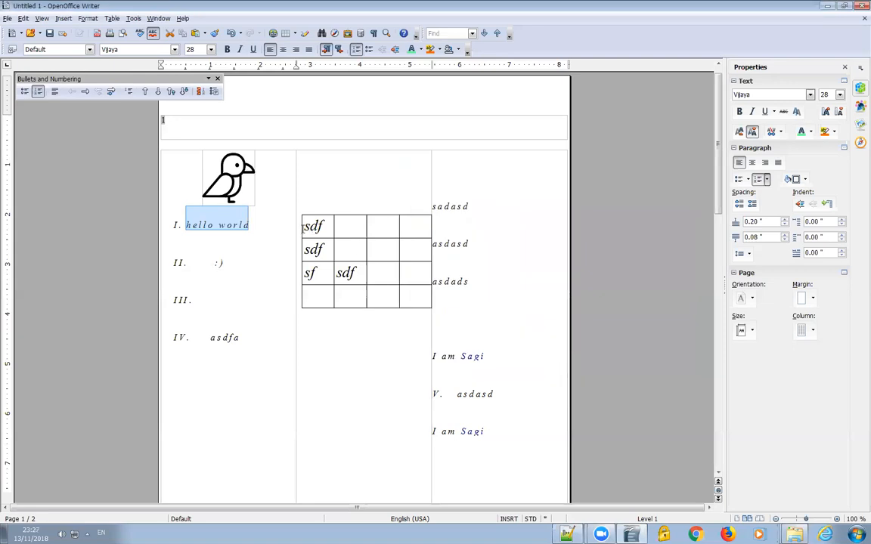
click(260, 225)
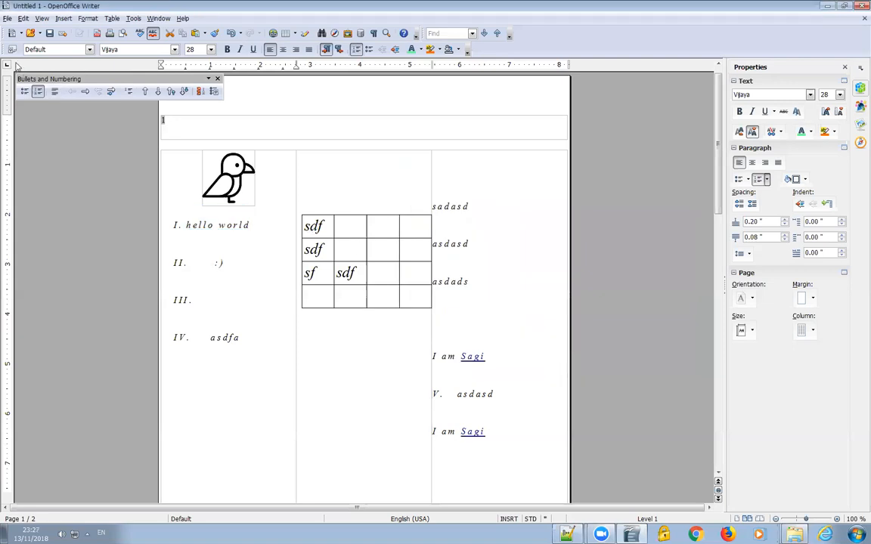
Save the document to the desktop as "hello world" in the ODF Text Document (.odt) format
click(6, 18)
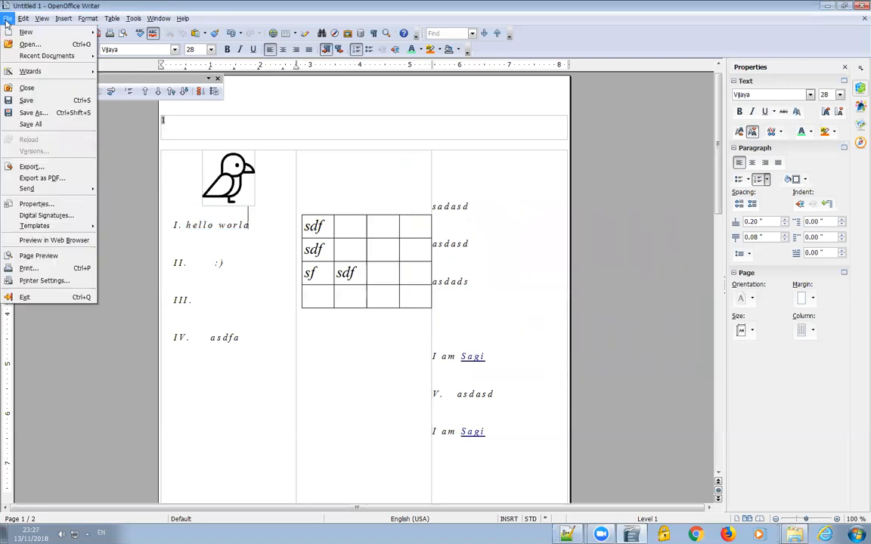
click(31, 114)
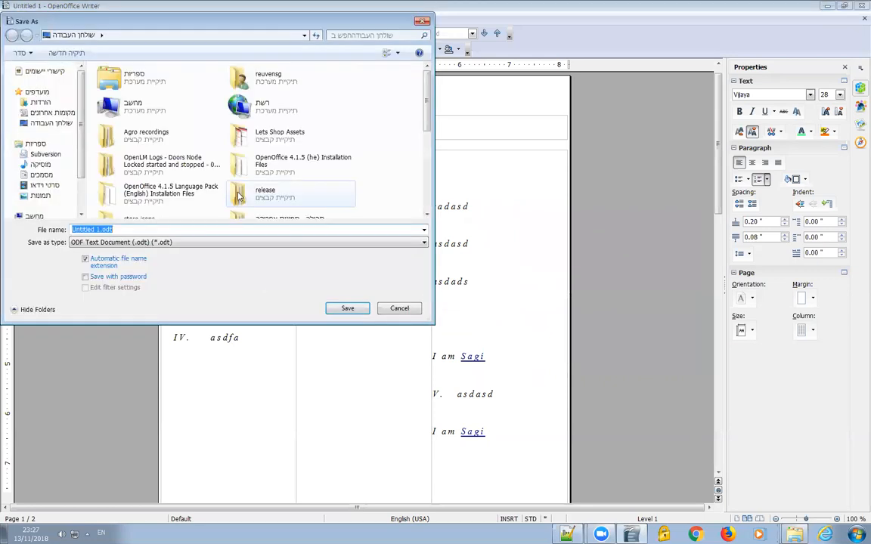
click(102, 230)
drag(100, 230, 71, 230)
text(hello world)
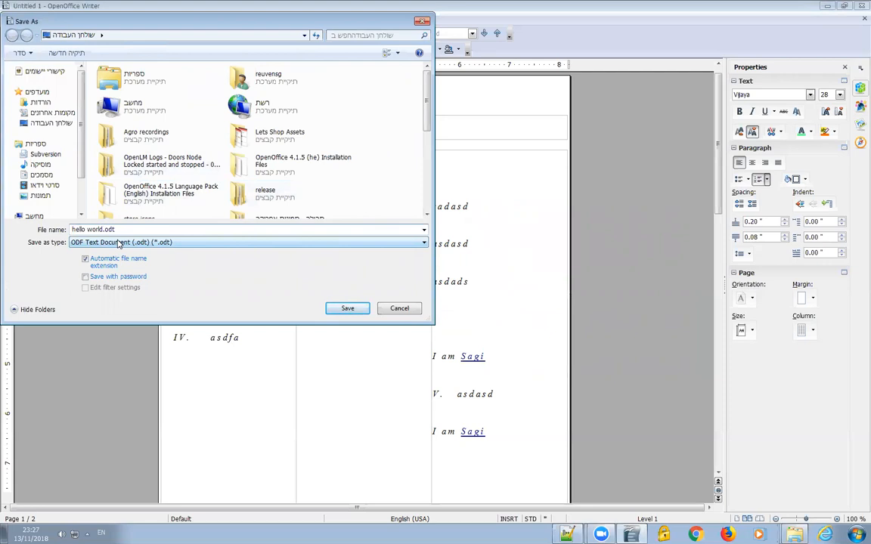
click(119, 243)
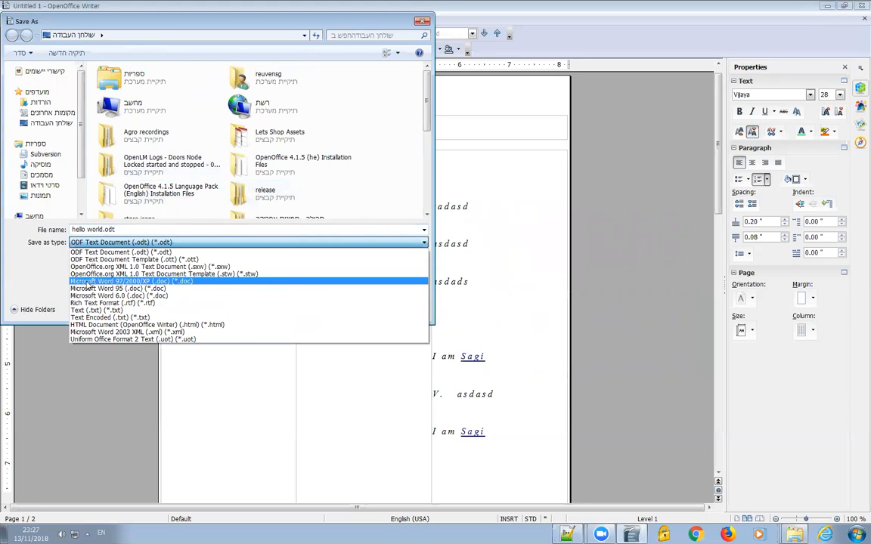
click(127, 253)
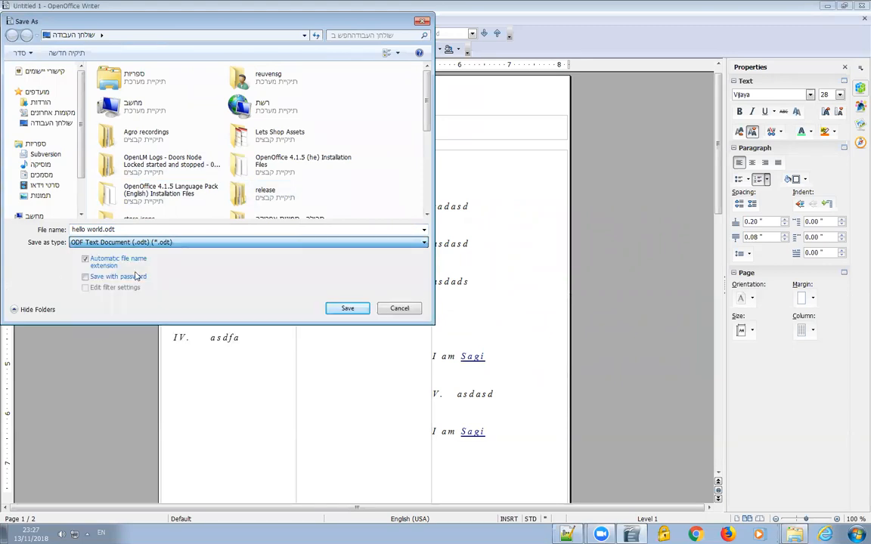
click(347, 308)
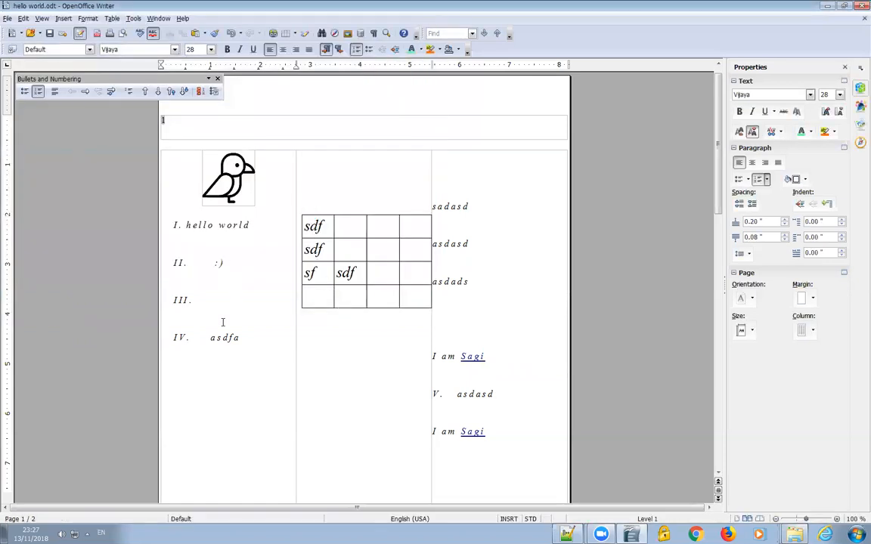
Enter "aasdfasdfasdfasdfasf" in the third list item and append "sdfasdf" to the fourth, saving the document after each edit
text(aasdfasdfasdfasdfasf)
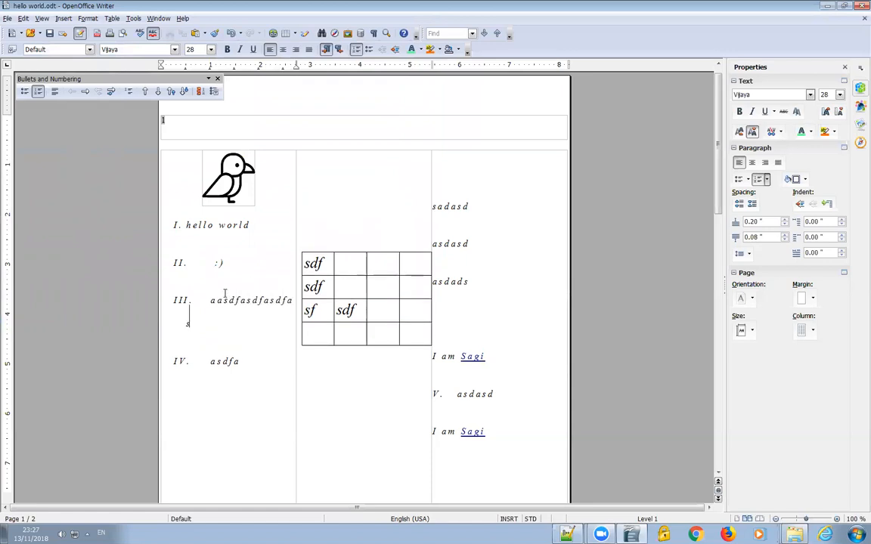
click(7, 18)
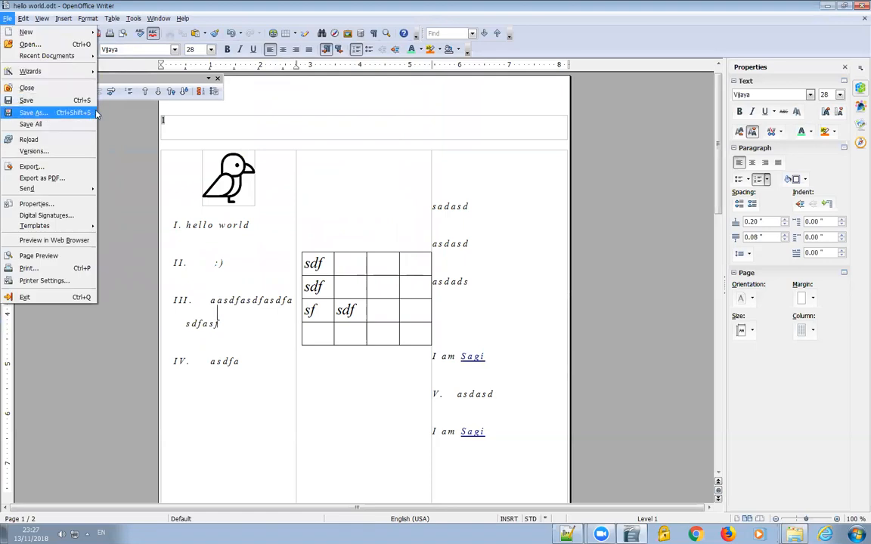
click(24, 100)
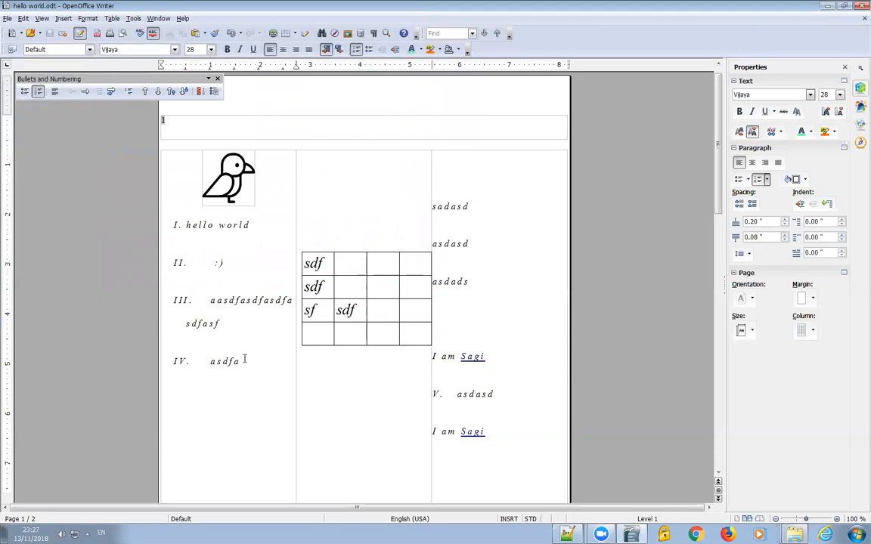
text(sdfasdf)
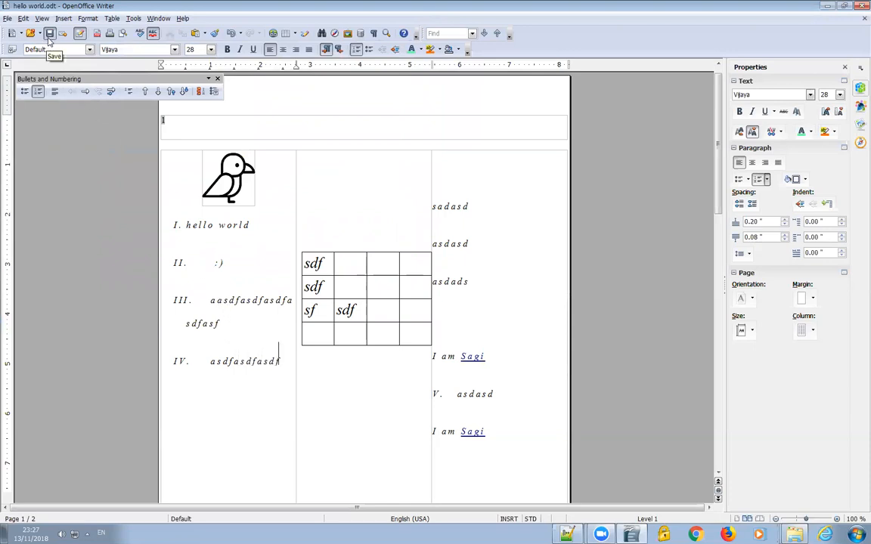
click(49, 34)
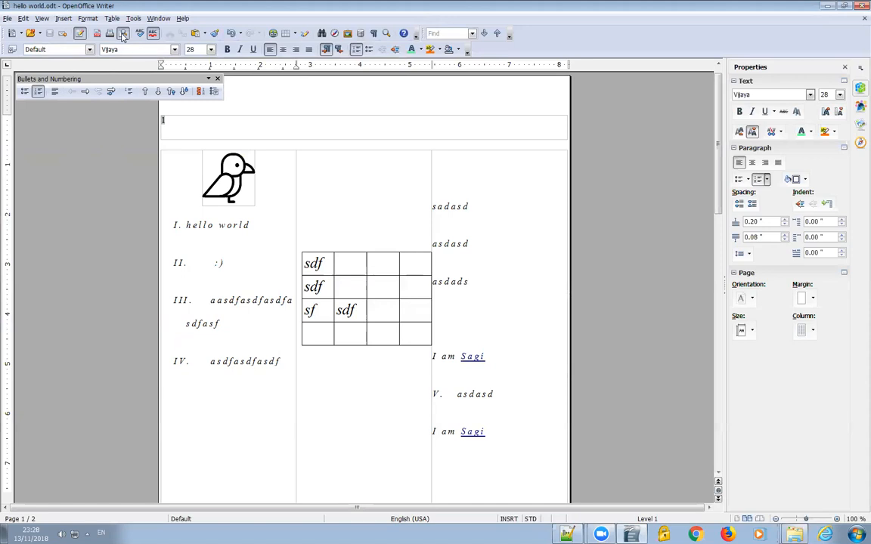
Examine the document's pages in page preview, and view the print options without printing
click(123, 34)
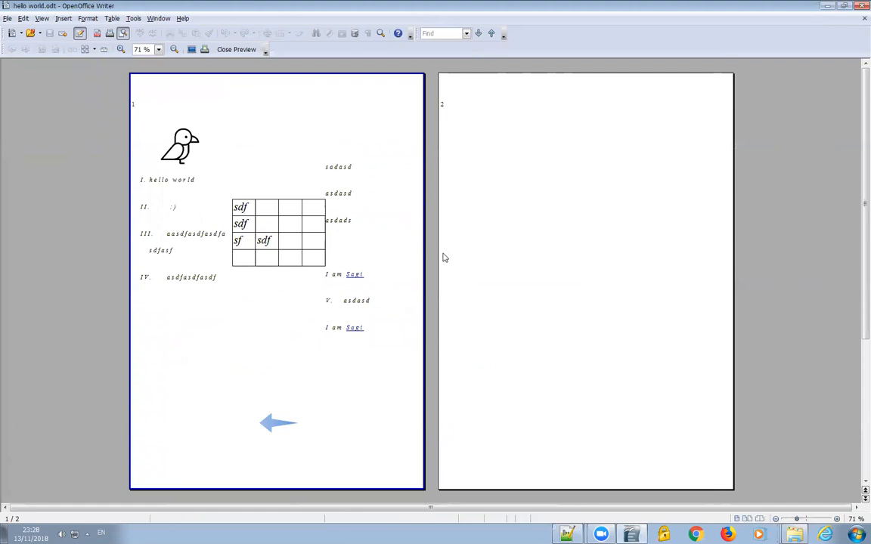
click(236, 50)
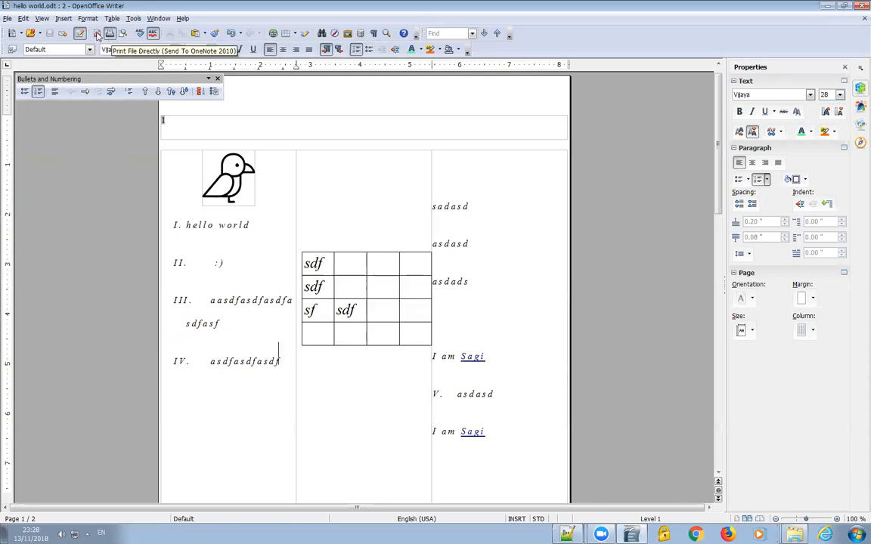
click(9, 19)
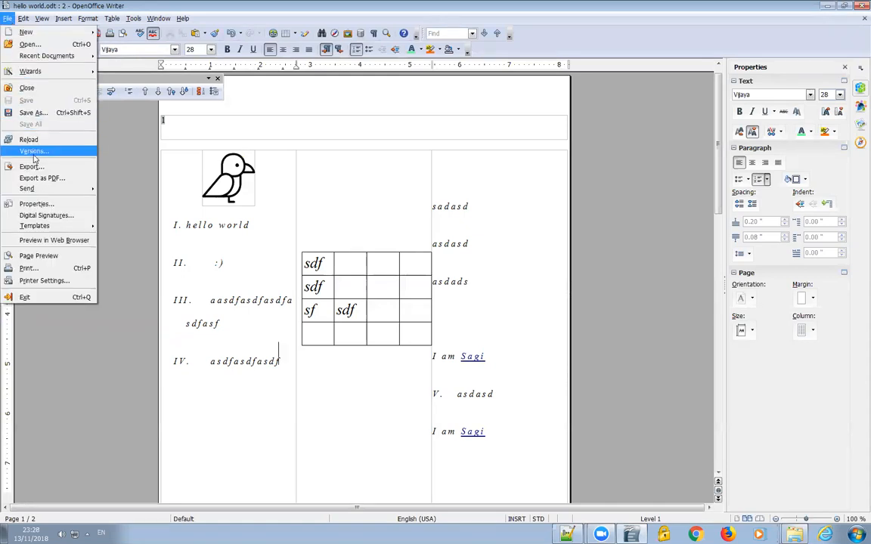
click(45, 270)
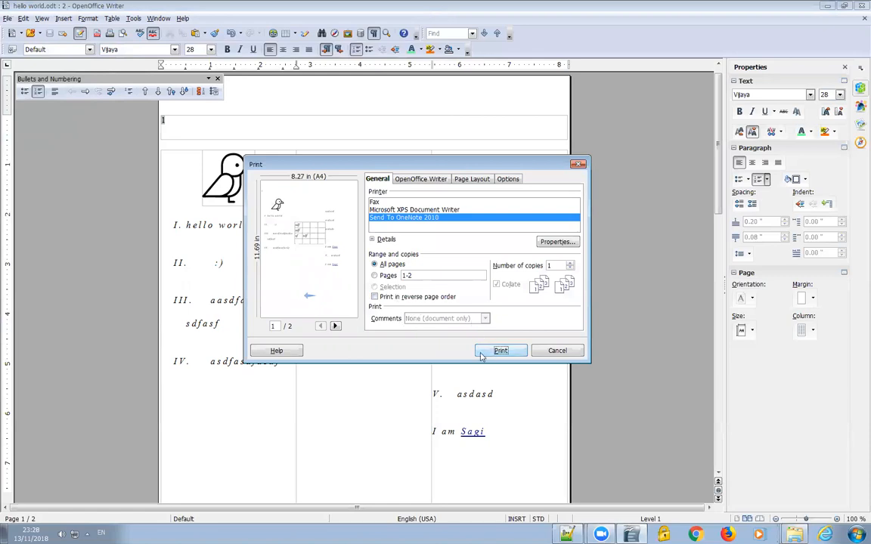
click(555, 350)
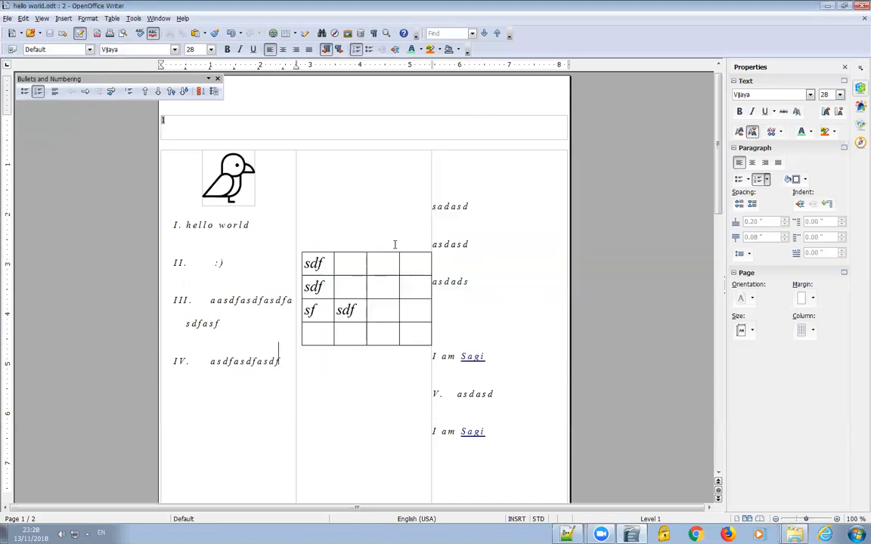